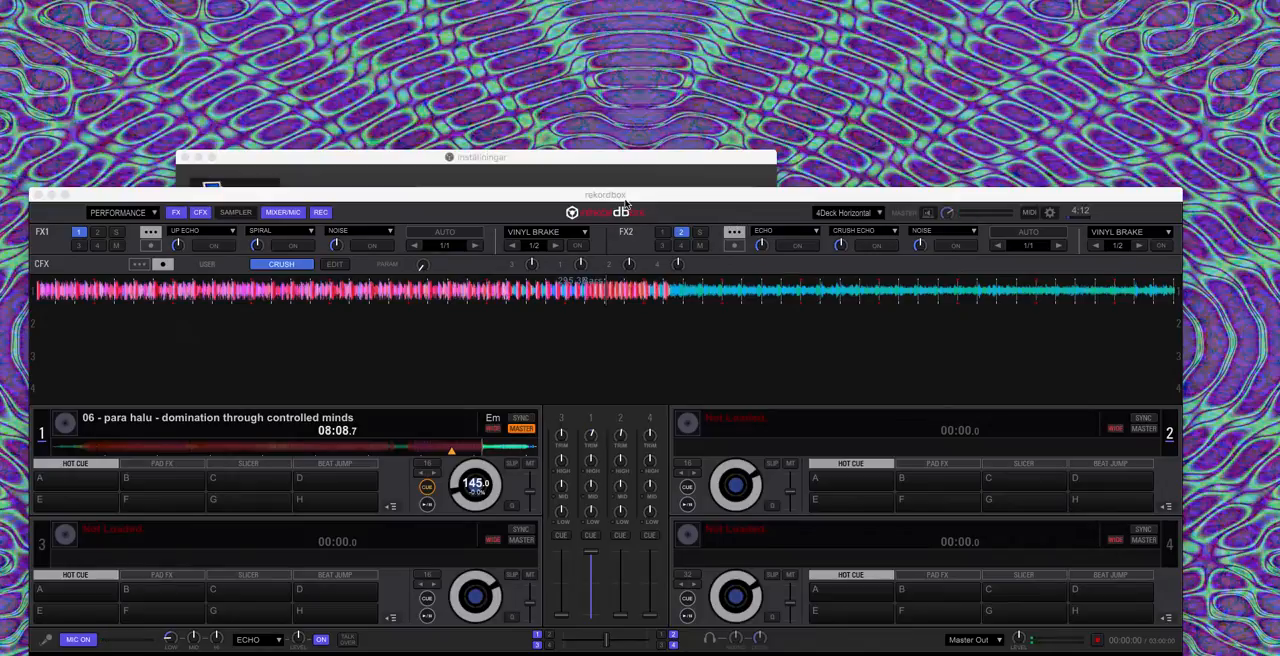
Step: Review the selectable audio devices in rekordbox's sound preferences, keeping DDJ-RB, and close the preferences
click(601, 196)
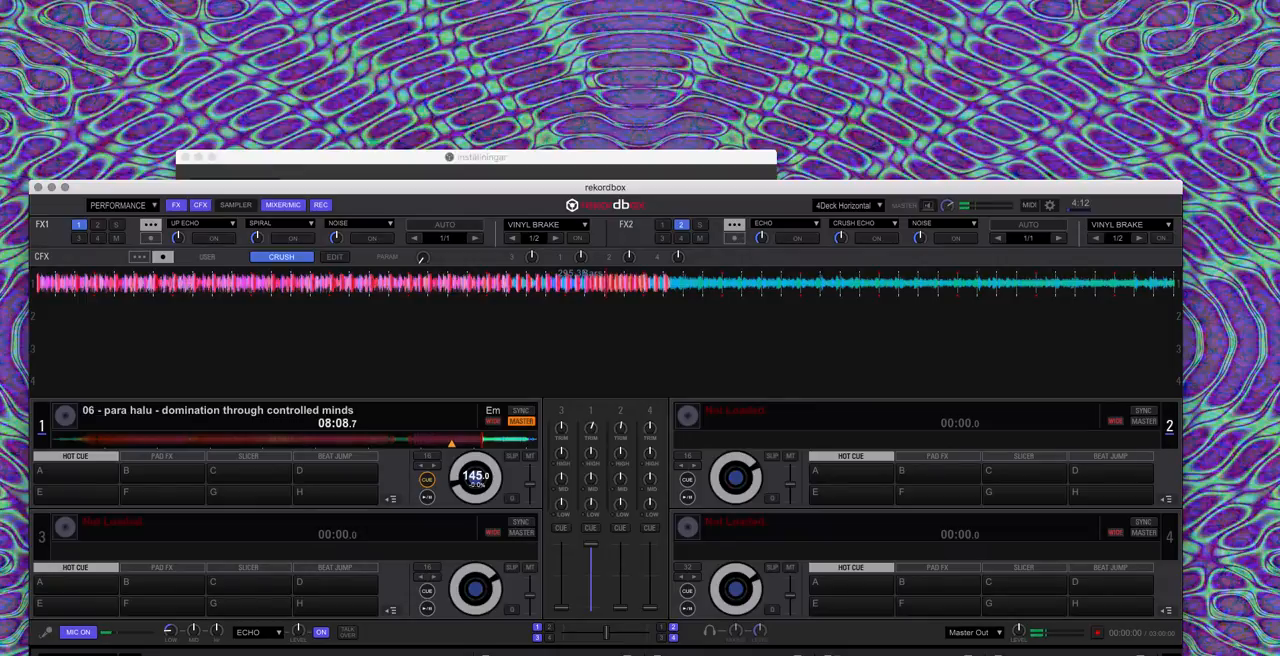
click(60, 1)
click(58, 28)
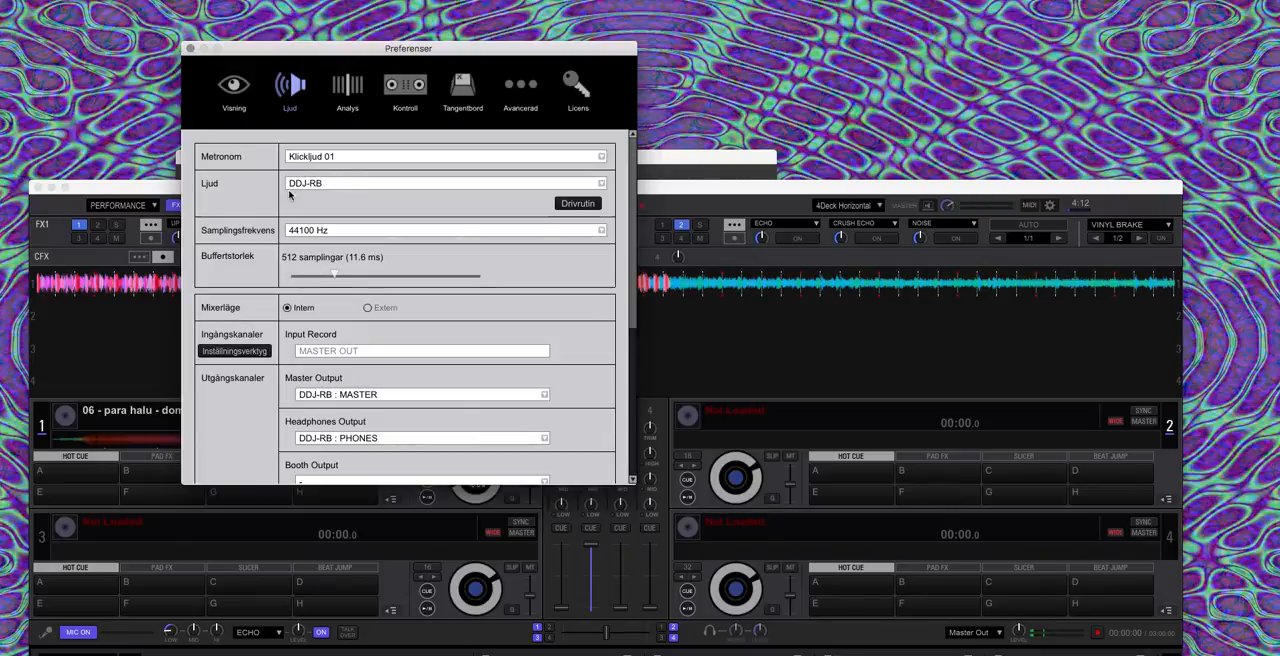
click(358, 187)
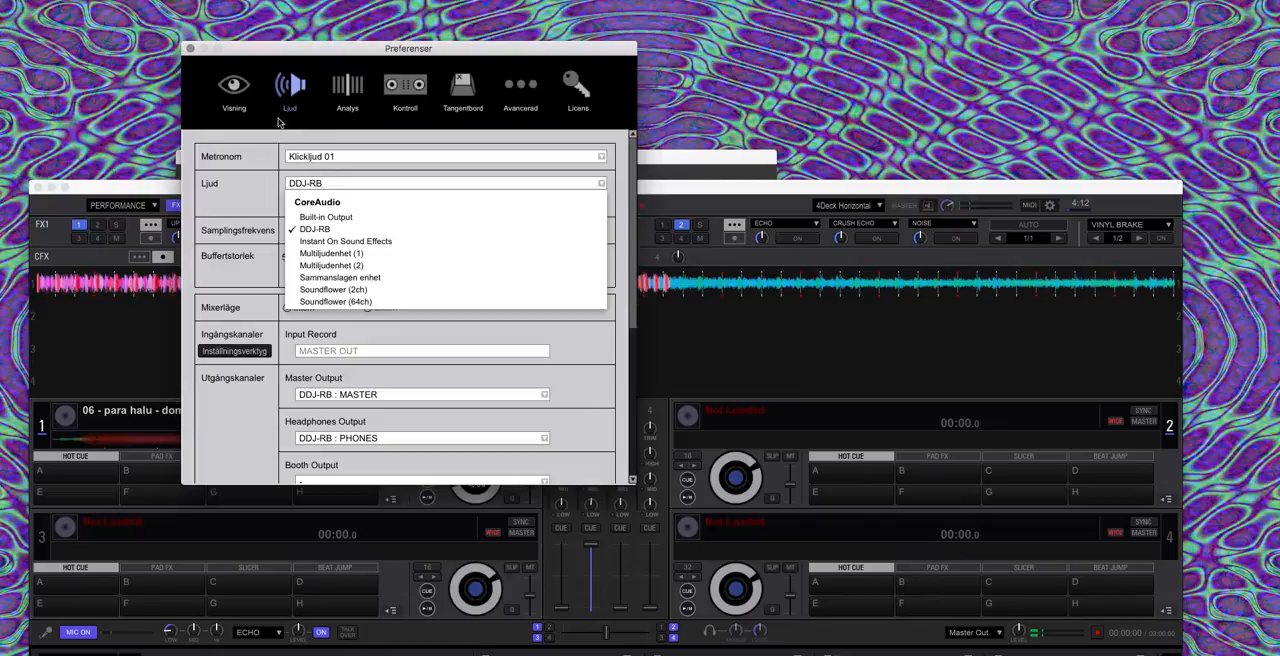
click(190, 48)
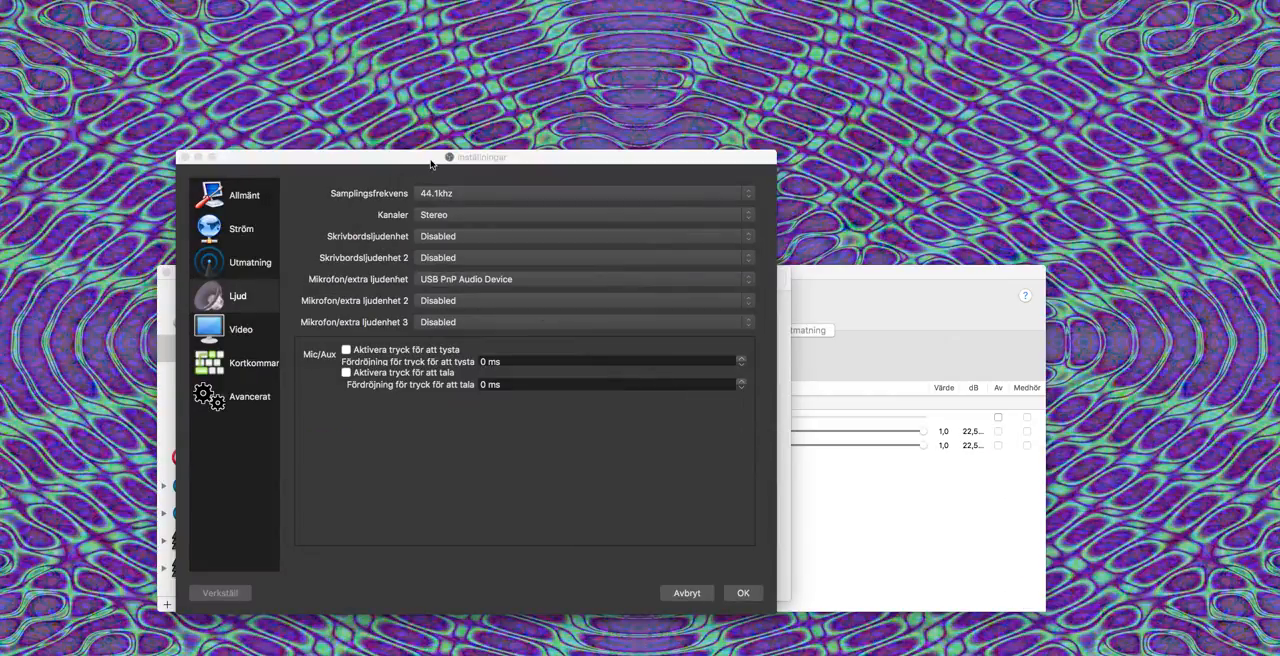
Step: Rearrange the OBS audio settings and Ljudenheter windows so that the full list of audio devices is uncovered
click(433, 158)
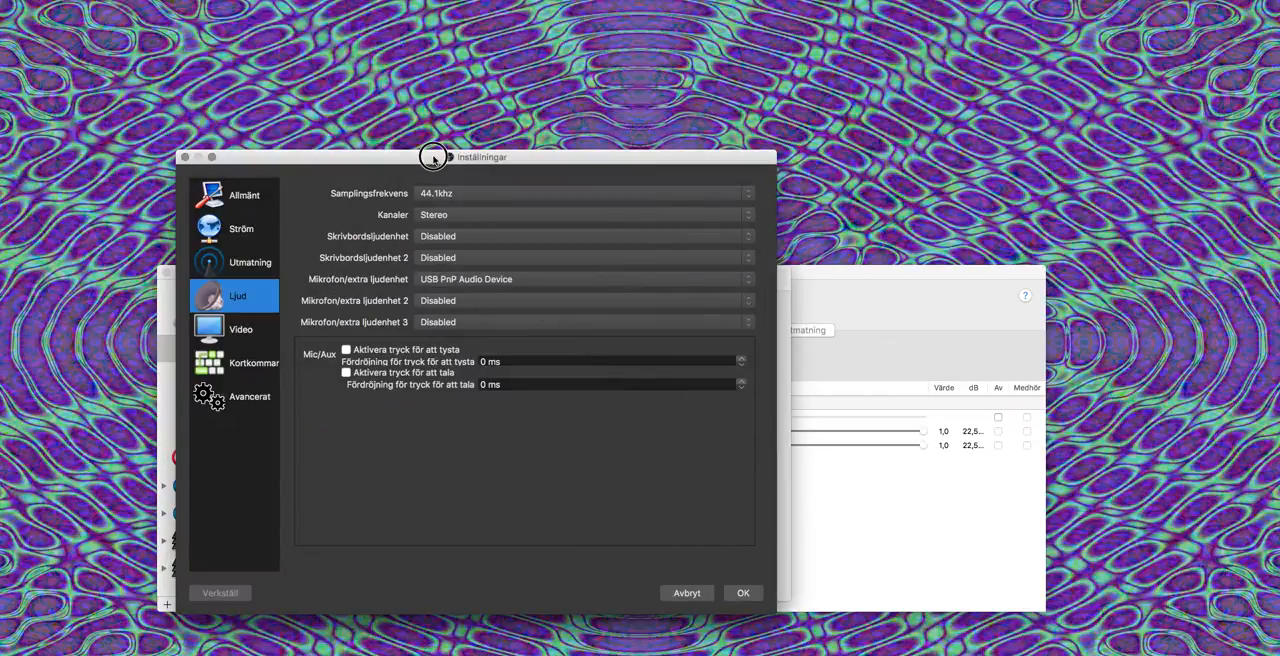
drag(433, 158, 442, 158)
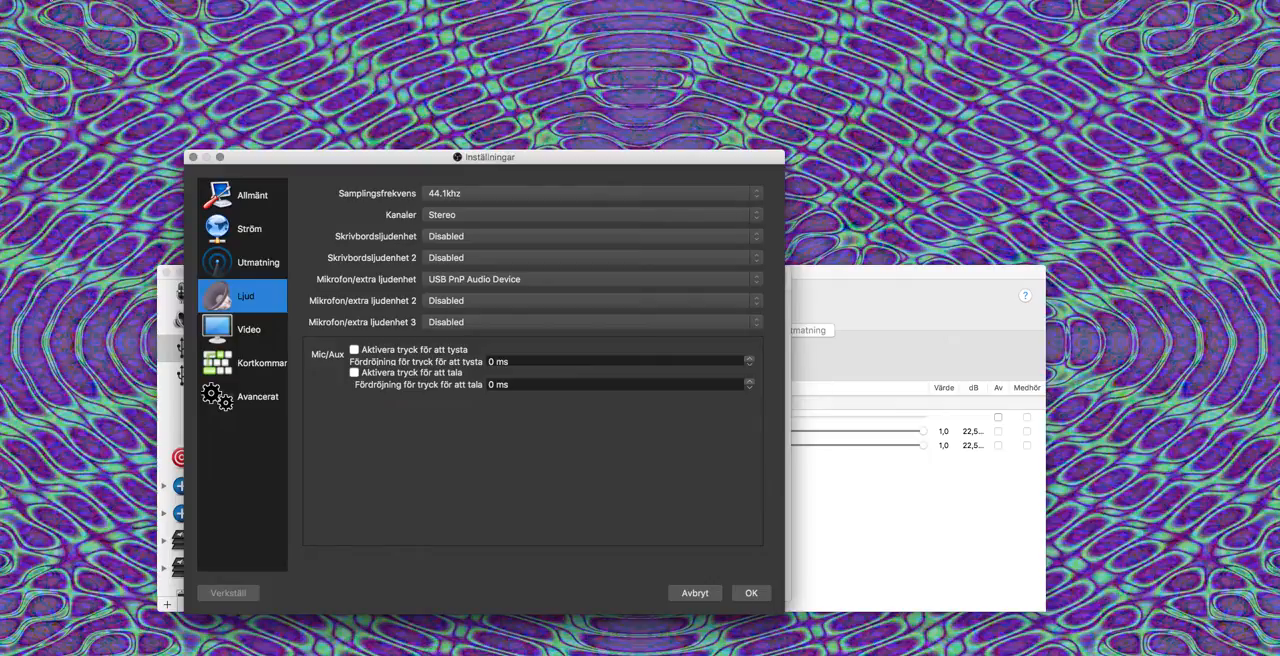
click(45, 1)
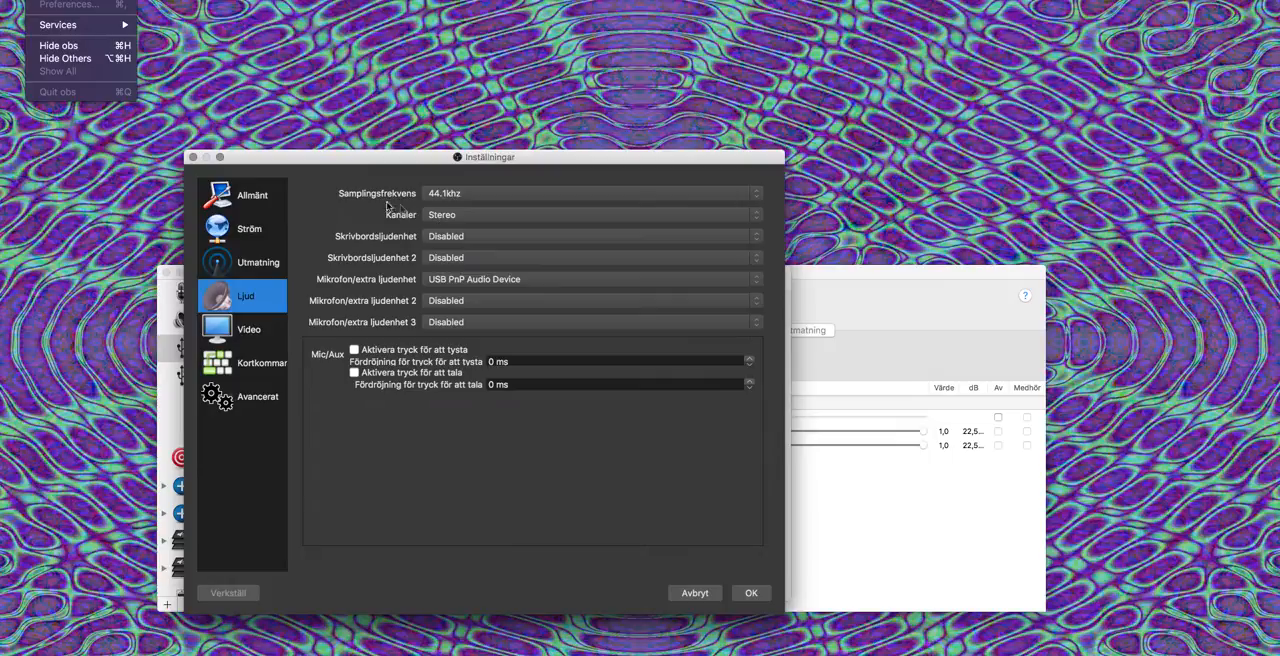
click(221, 159)
drag(228, 162, 311, 427)
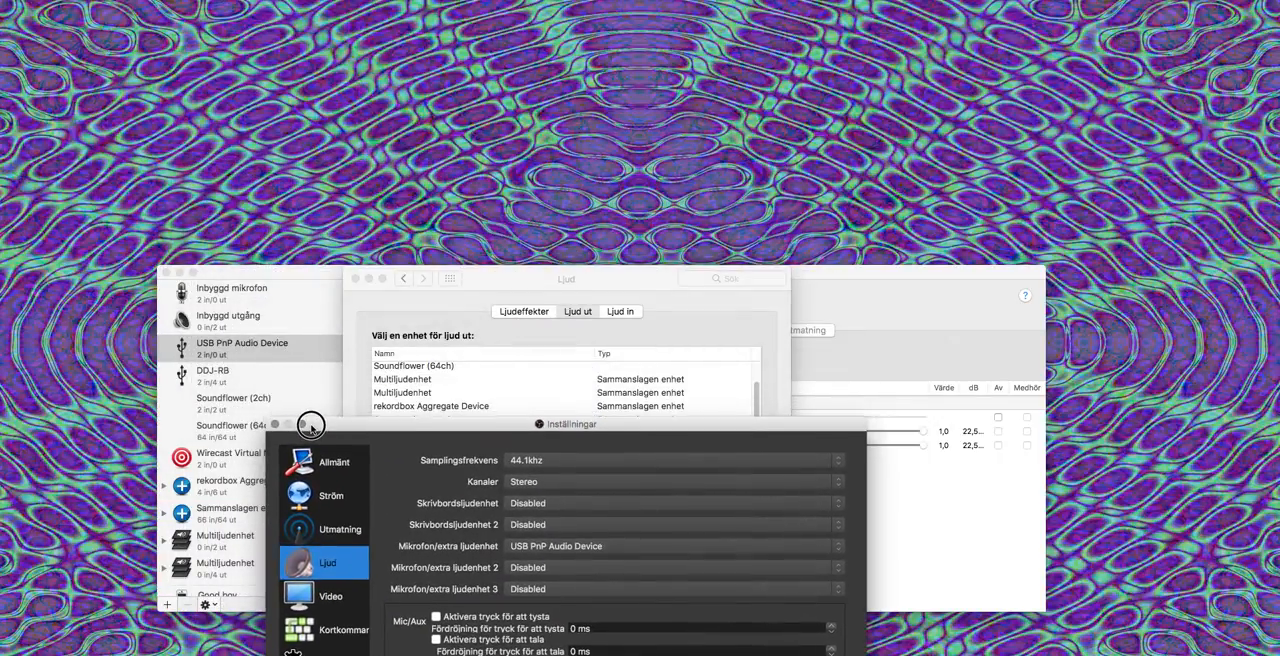
drag(318, 277, 321, 28)
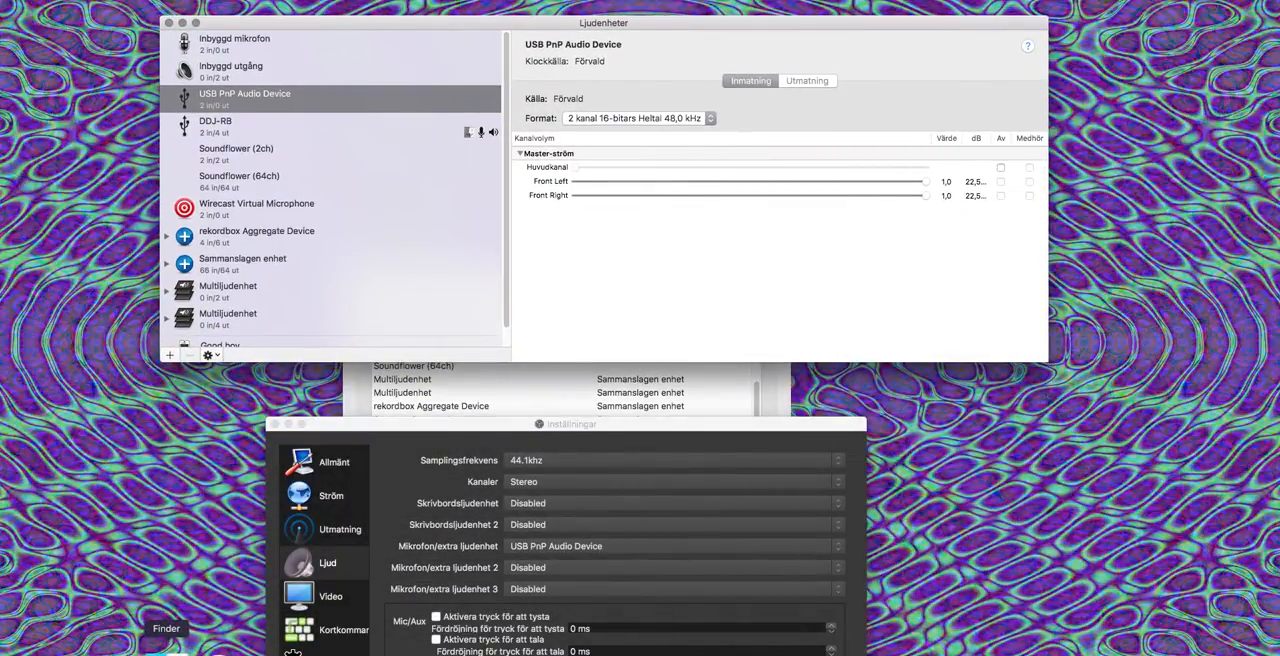
Step: Locate Ljud-/MIDI-inställningar in the Verktygsprogram folder under Program in a new Finder window, and close that window
click(165, 650)
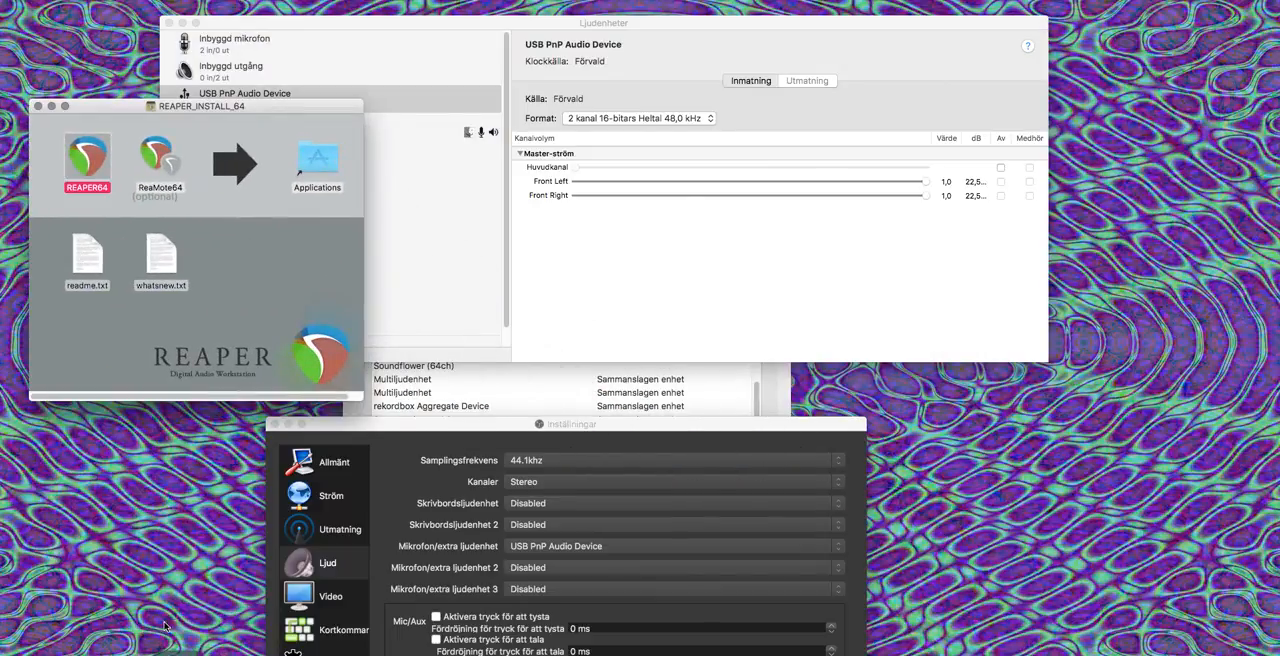
click(51, 107)
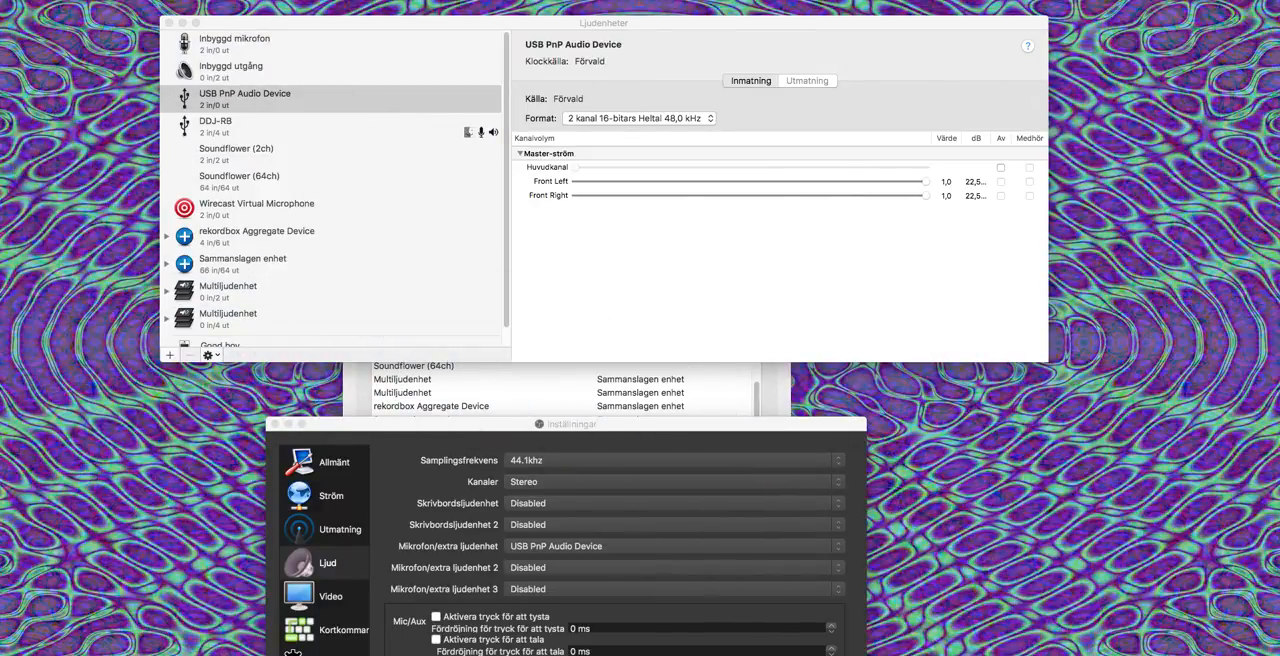
right_click(170, 650)
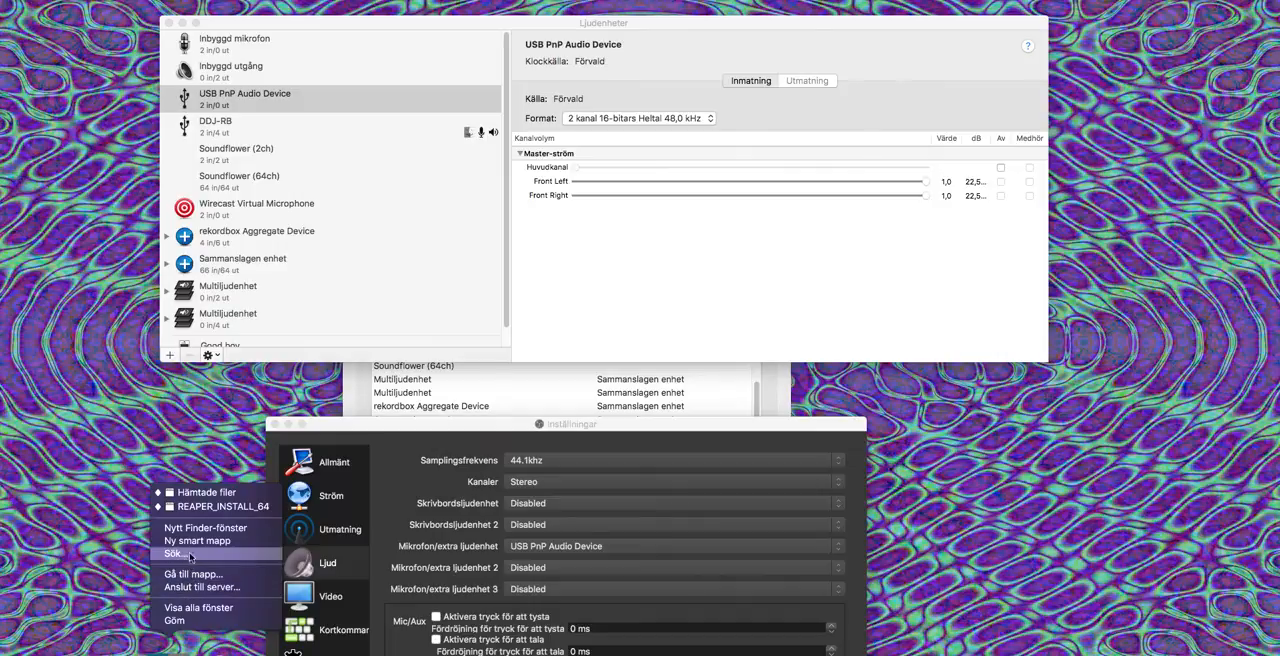
click(197, 529)
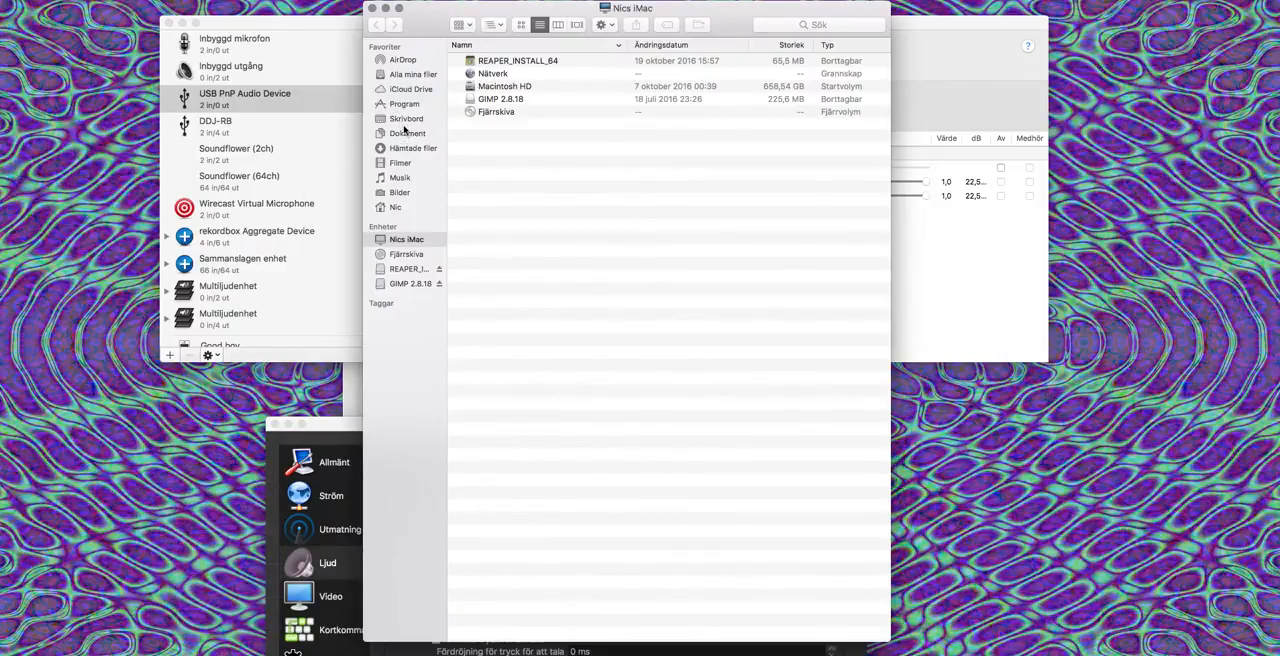
click(404, 110)
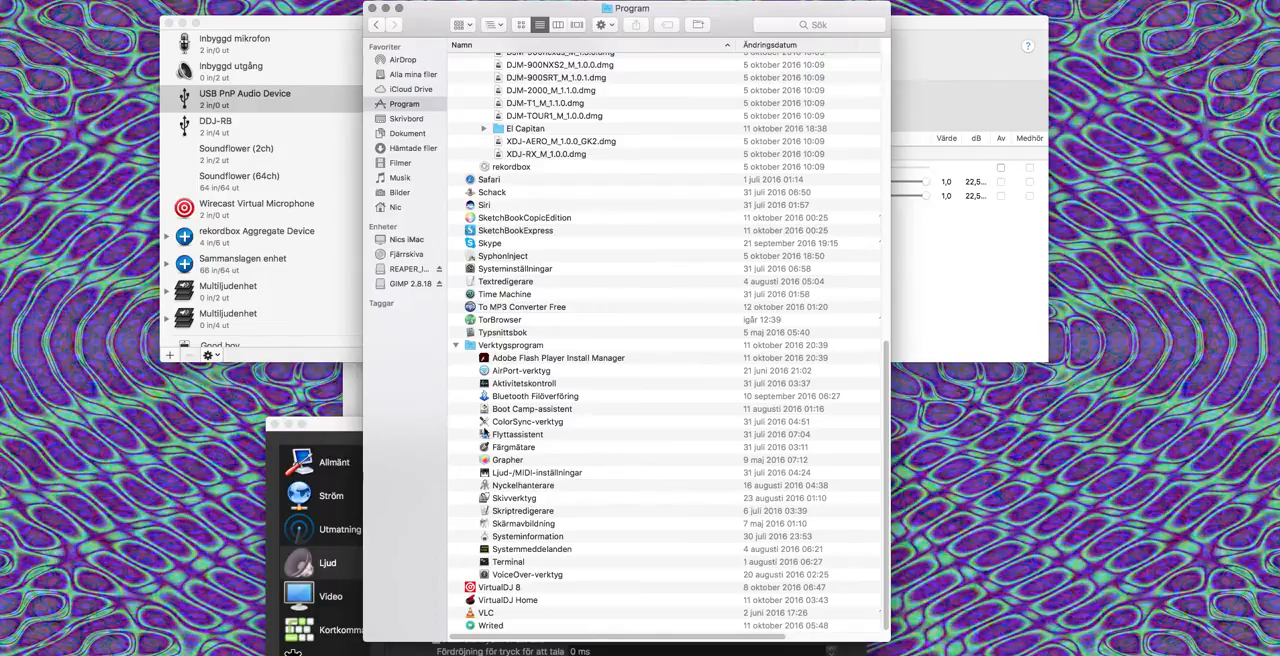
click(374, 8)
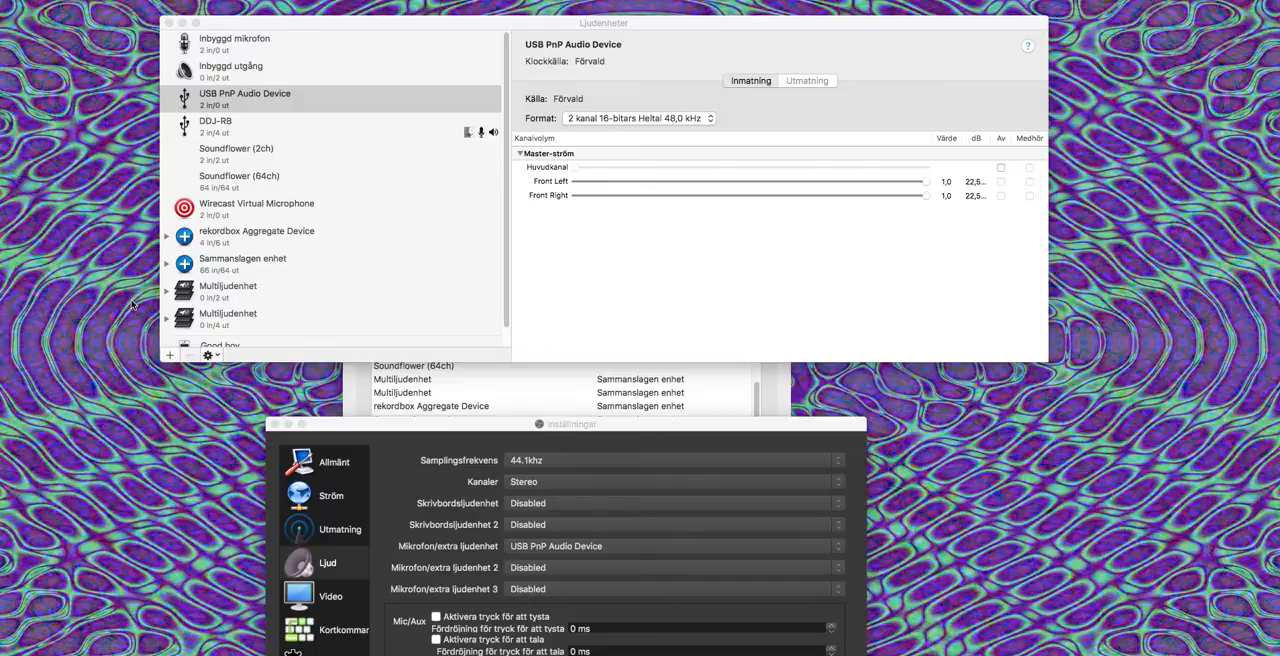
Step: Examine the options for creating a new combined device and the subdevices of Sammanslagen enhet
click(169, 355)
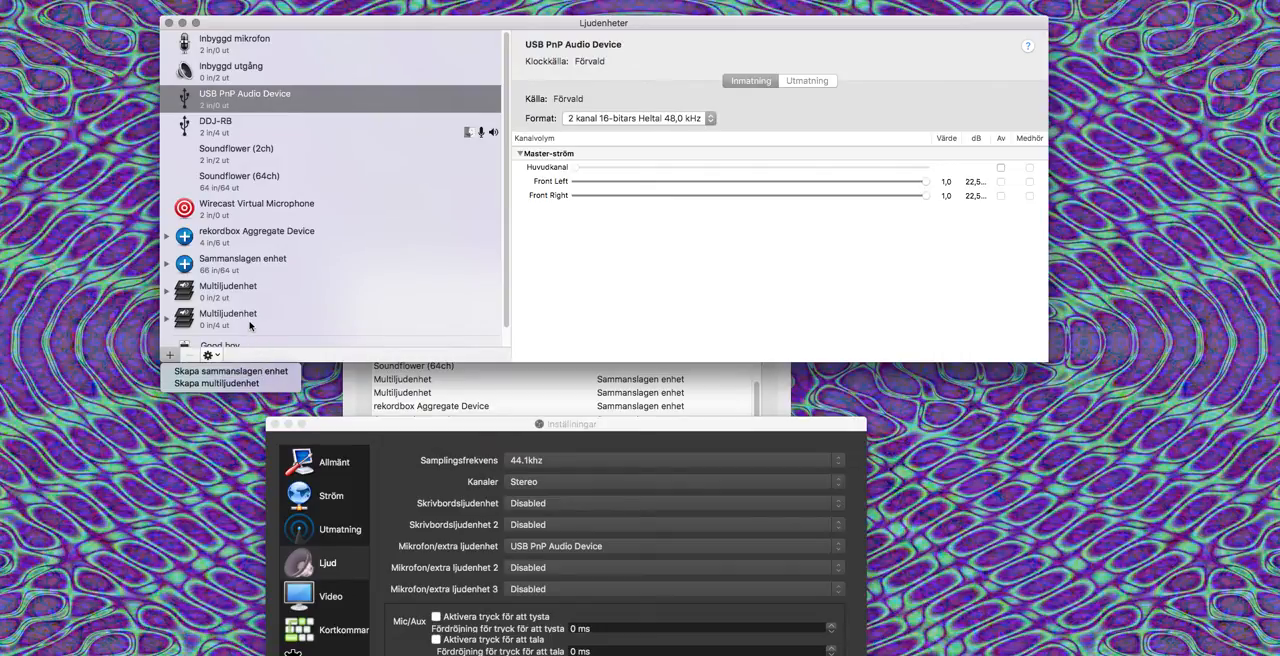
click(225, 265)
click(228, 267)
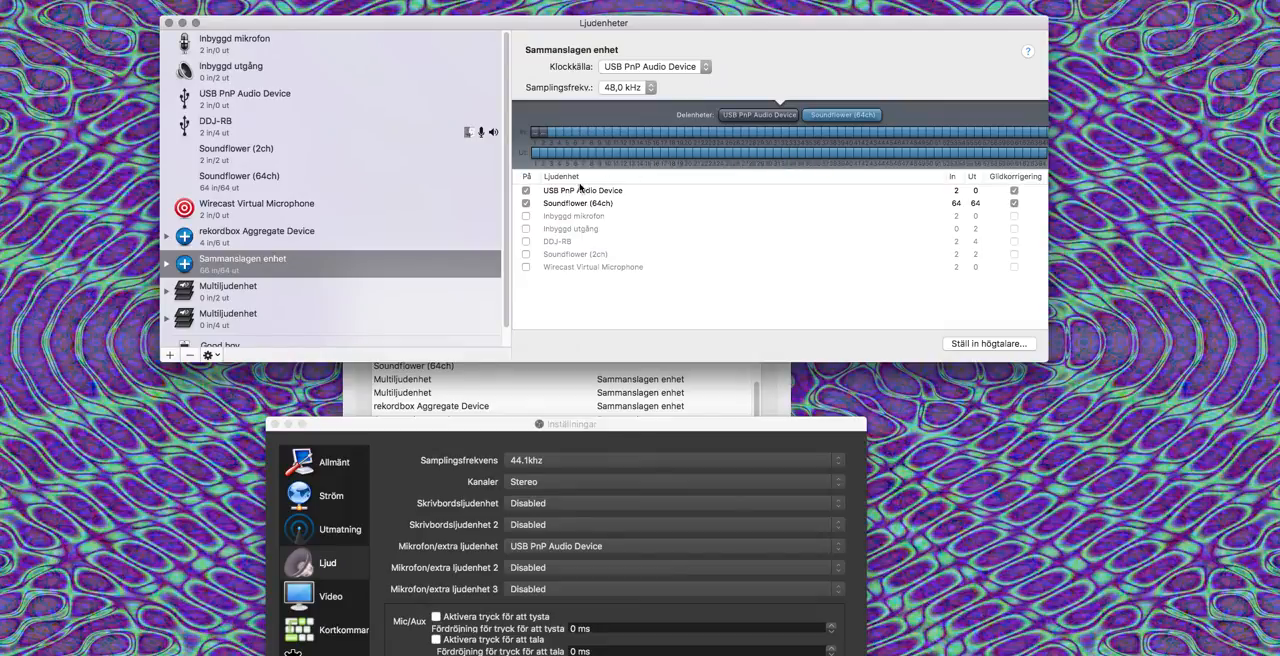
Step: Apply the Kvadrofonisk speaker configuration to the rekordbox Aggregate Device using both of its output streams
click(246, 236)
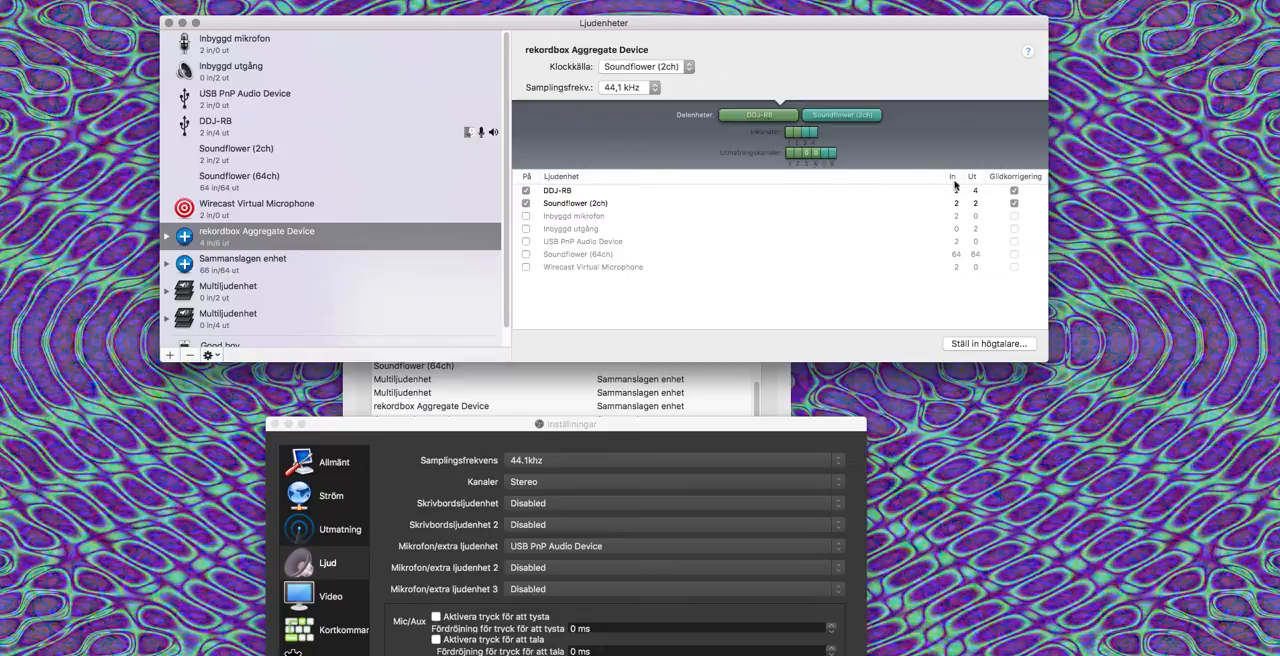
click(1013, 203)
click(965, 344)
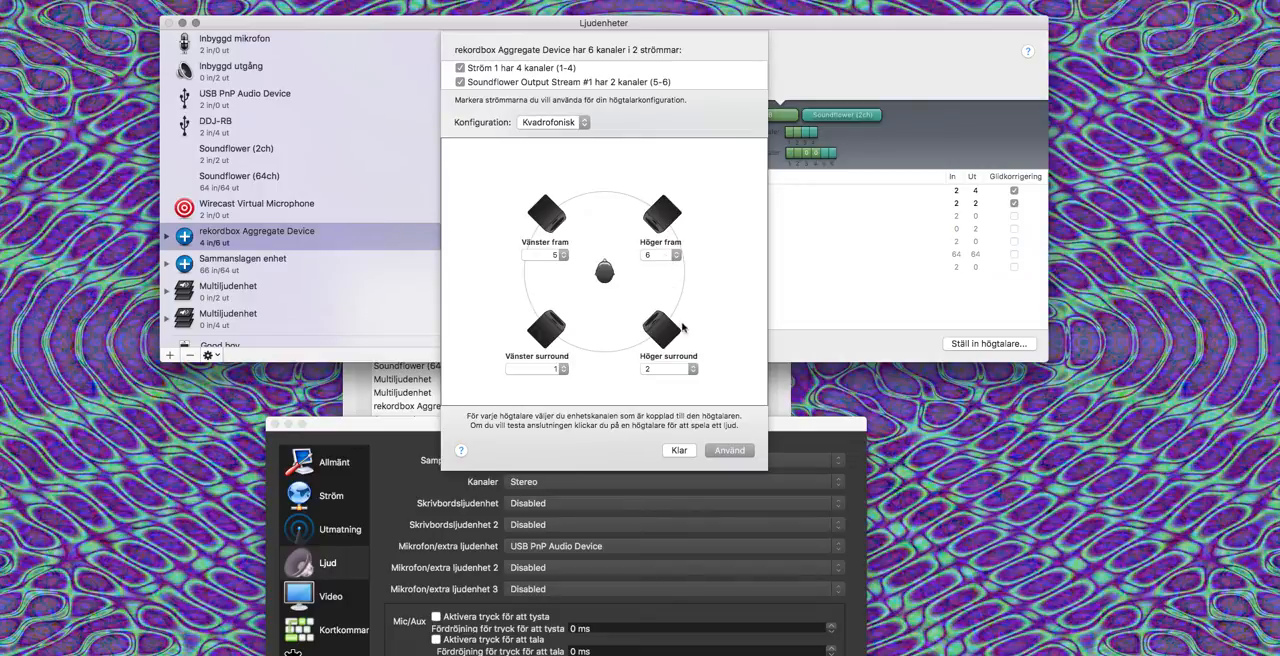
click(680, 451)
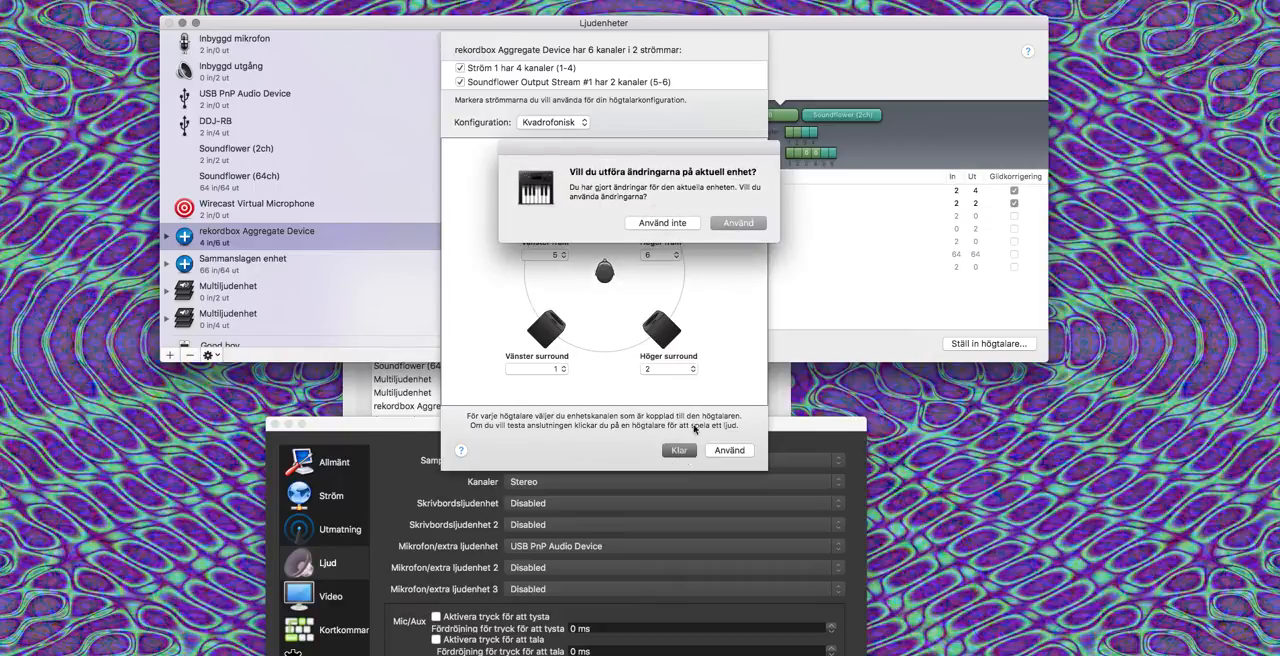
click(730, 224)
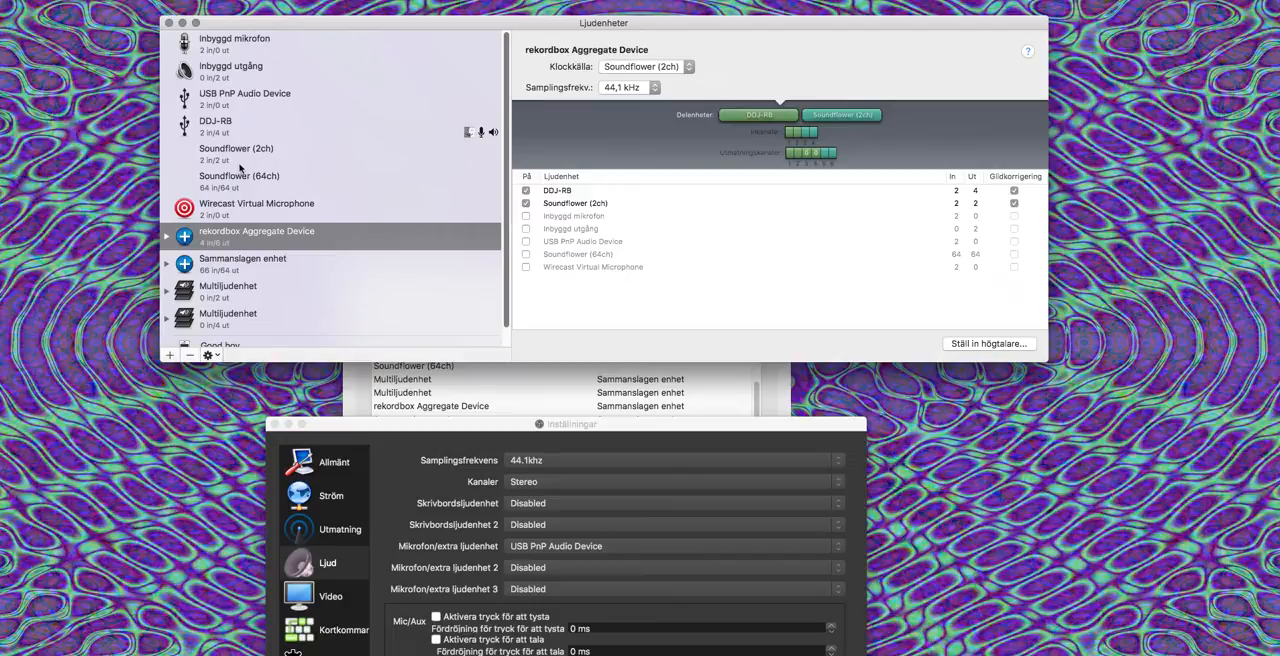
Step: Inspect the channel settings of Soundflower (64ch), Soundflower (2ch) and DDJ-RB, including both input and output for DDJ-RB
click(234, 181)
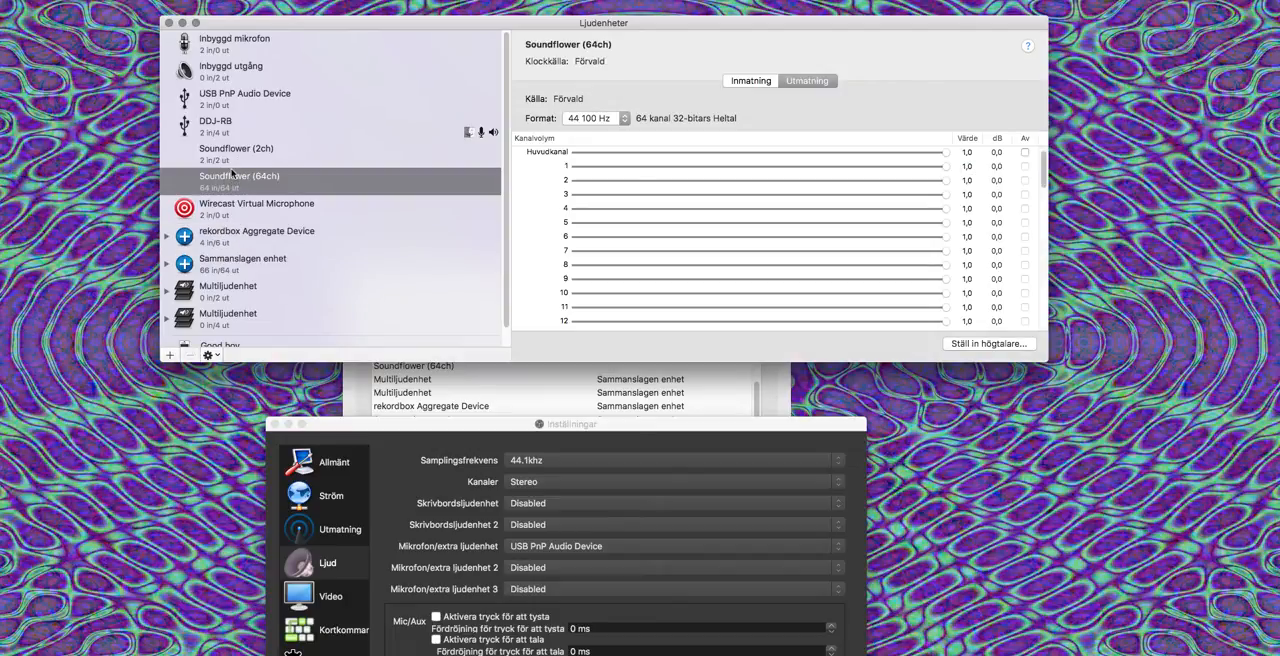
click(231, 153)
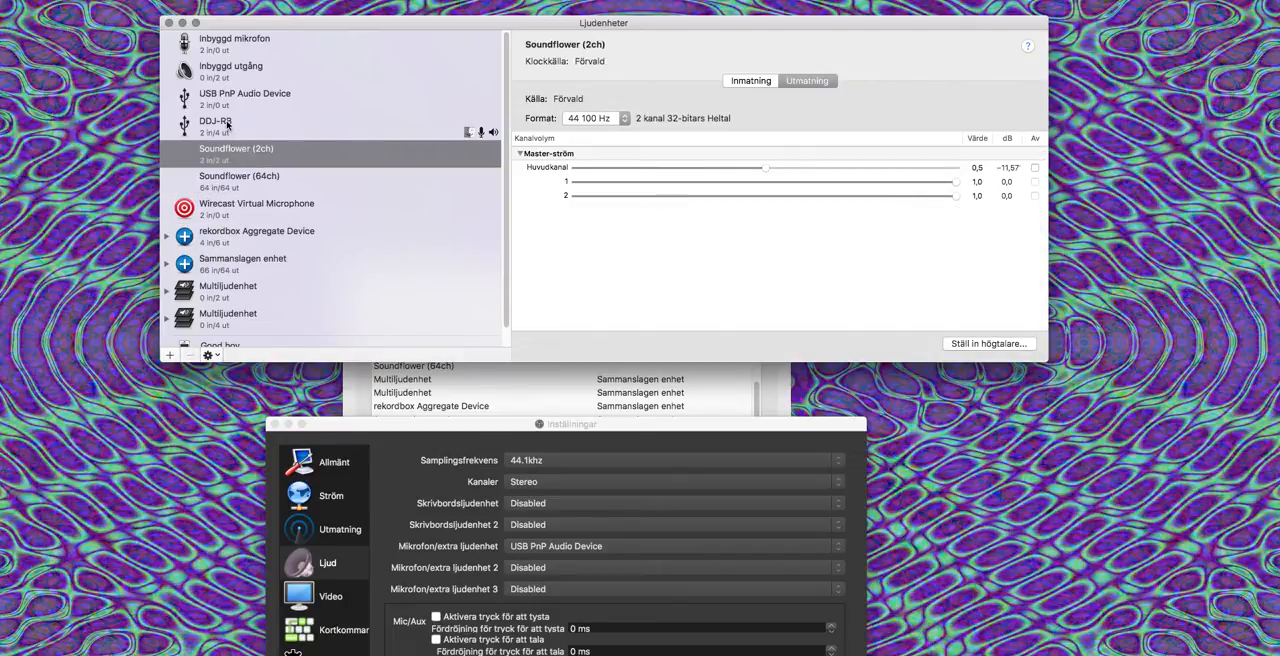
click(224, 126)
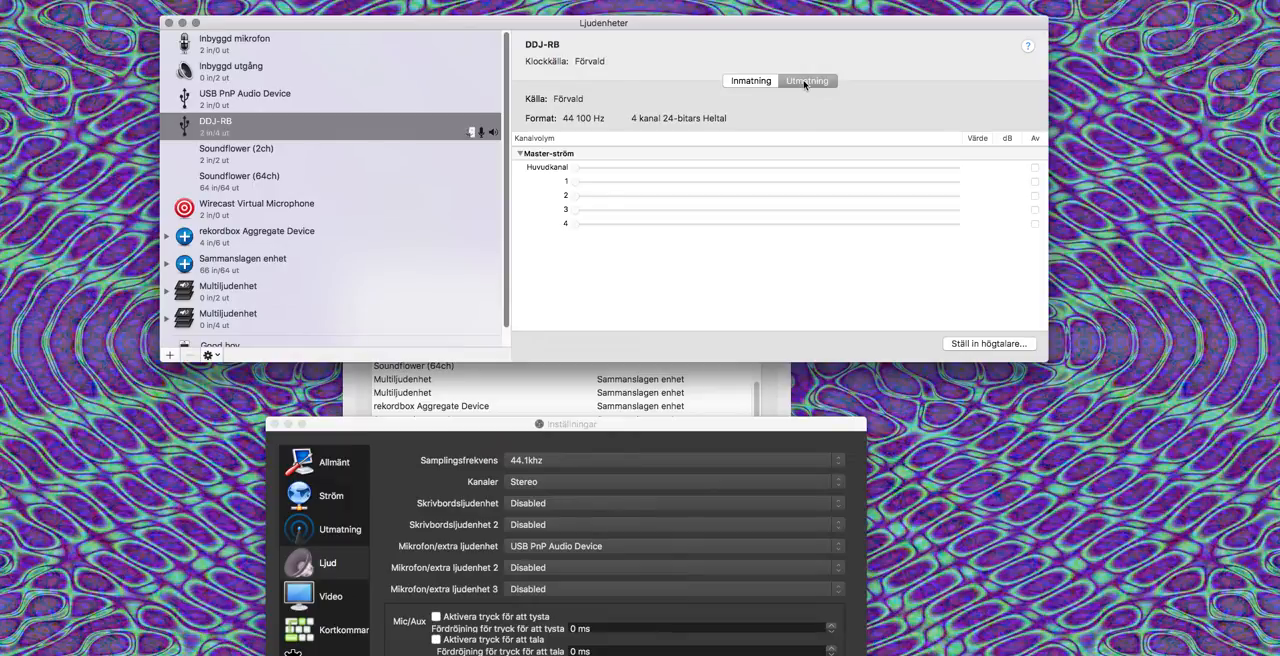
click(748, 86)
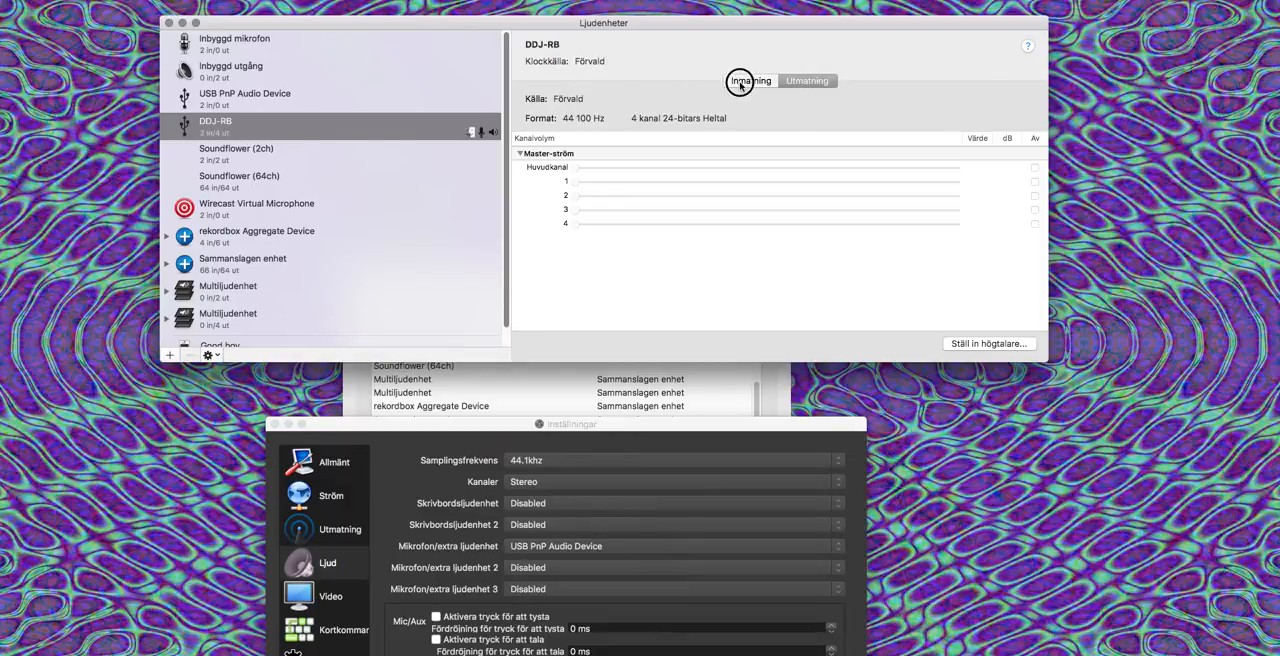
click(805, 84)
Step: Review the speaker configuration choices for DDJ-RB, keep Kvadrofonisk, and minimize the audio devices window
click(981, 344)
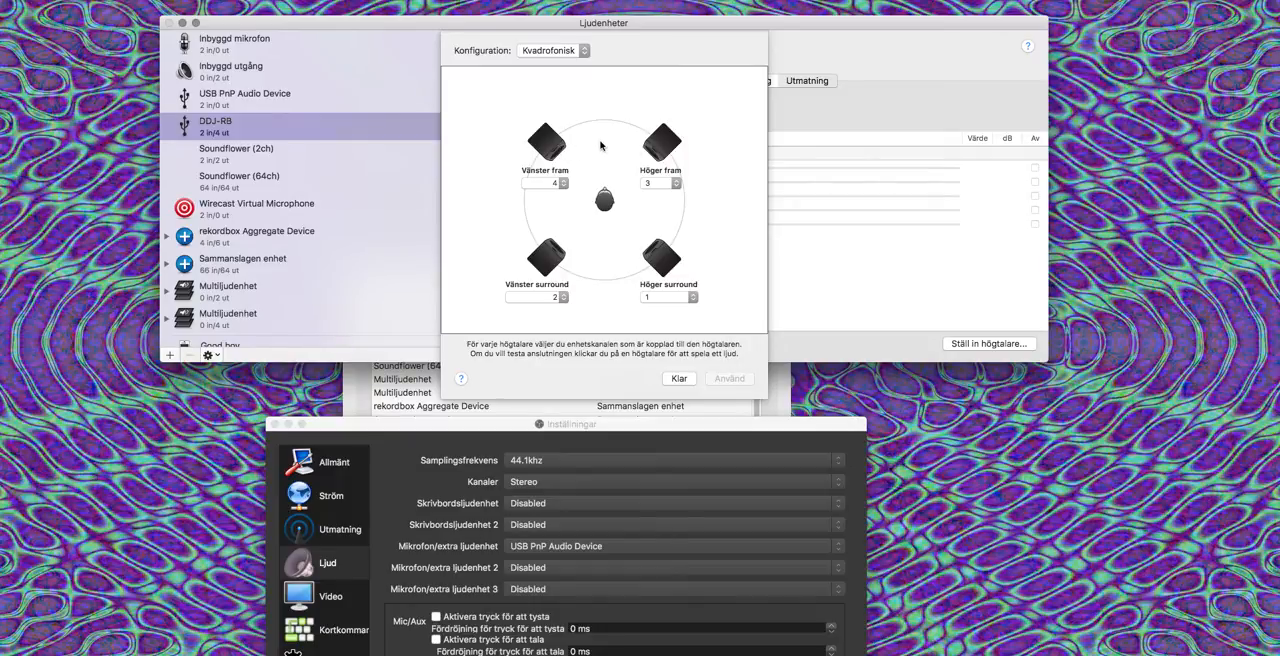
click(586, 51)
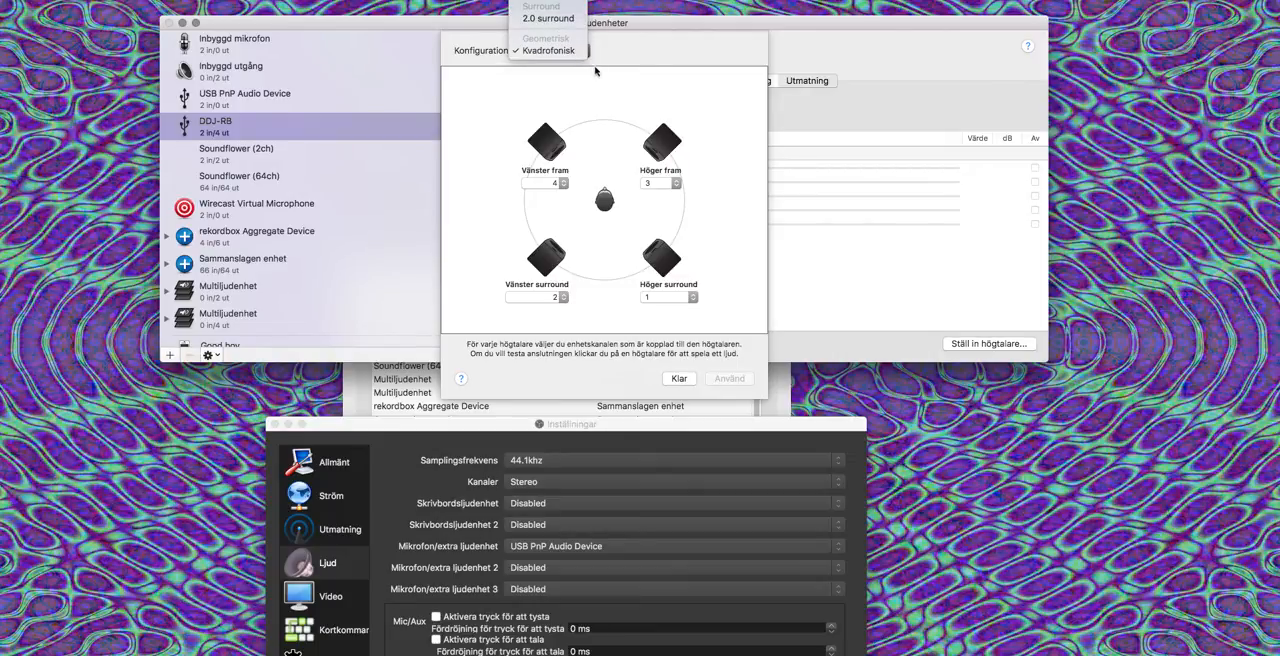
click(660, 85)
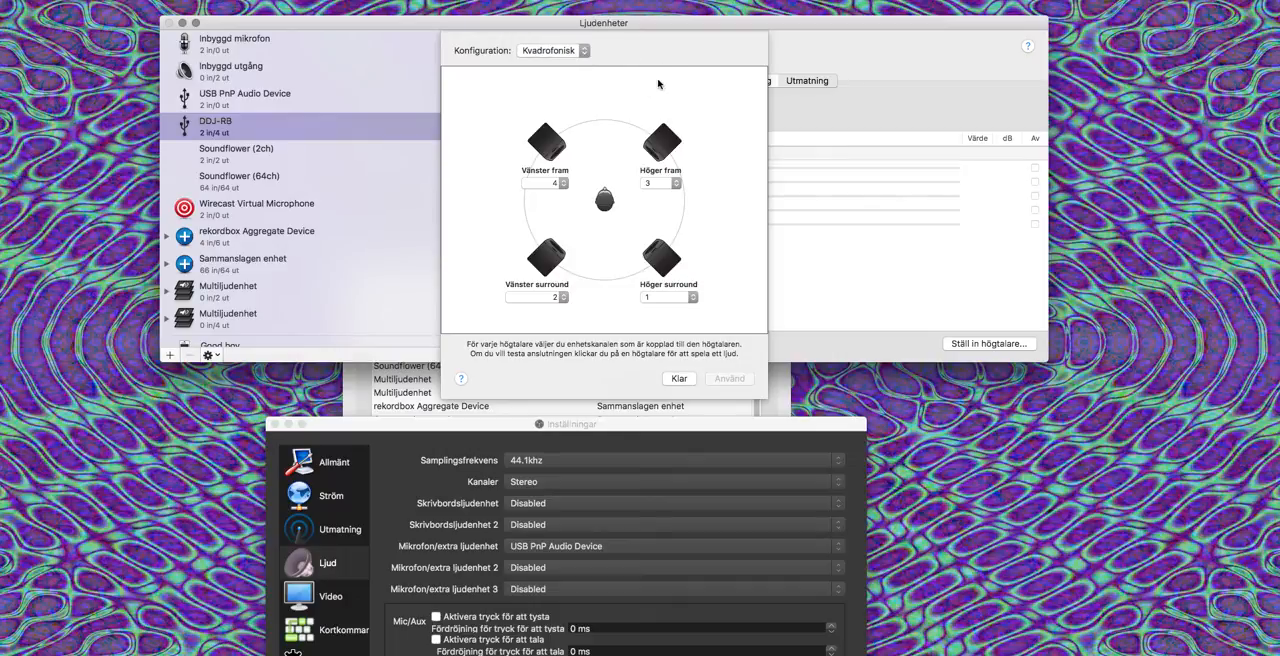
click(514, 47)
click(672, 380)
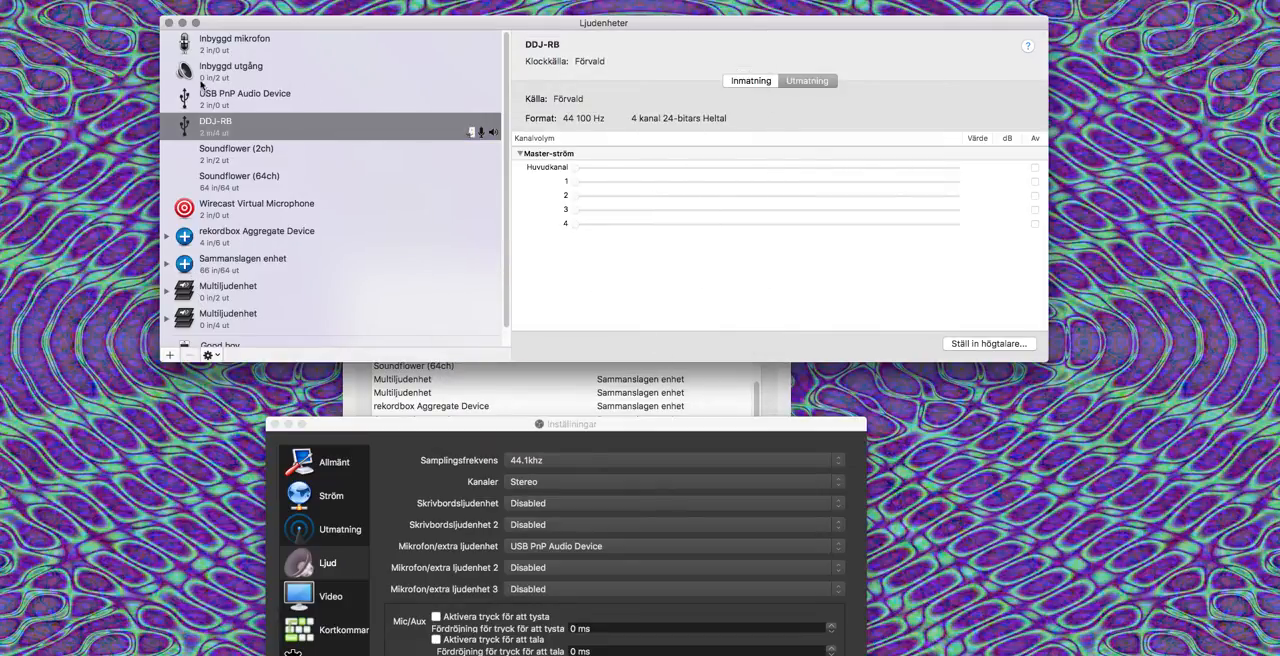
click(182, 22)
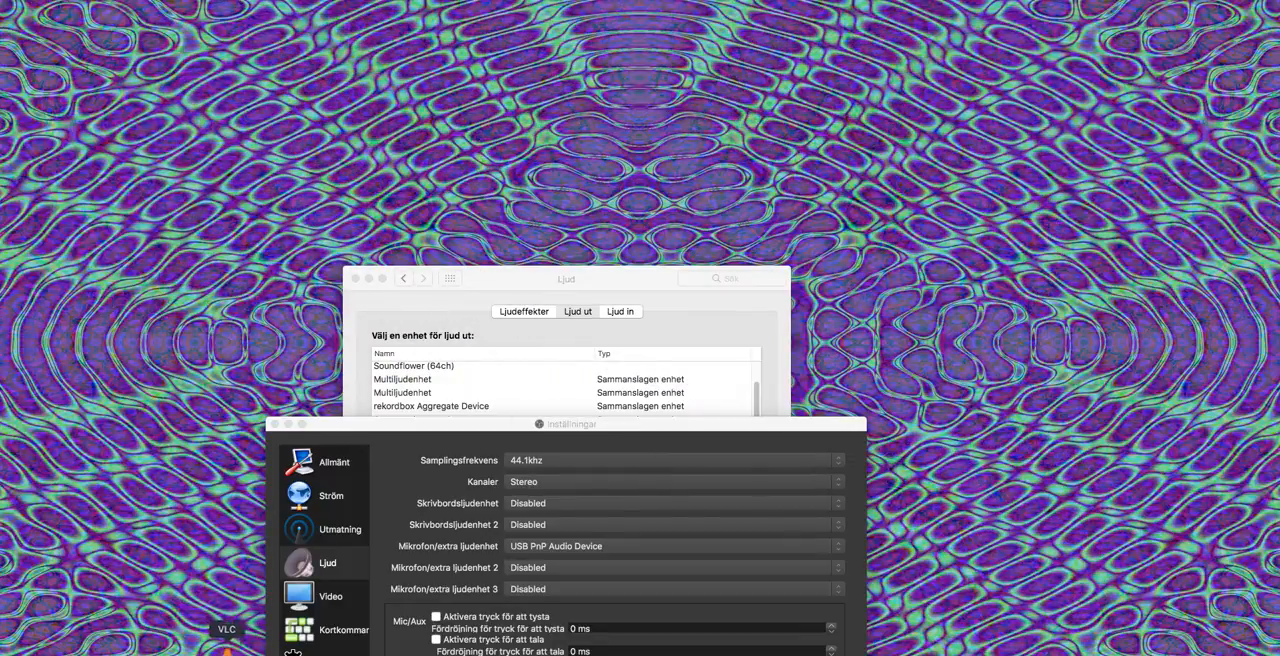
Step: Check the selected output and input devices in the system's Ljud preferences and minimize that window
right_click(200, 650)
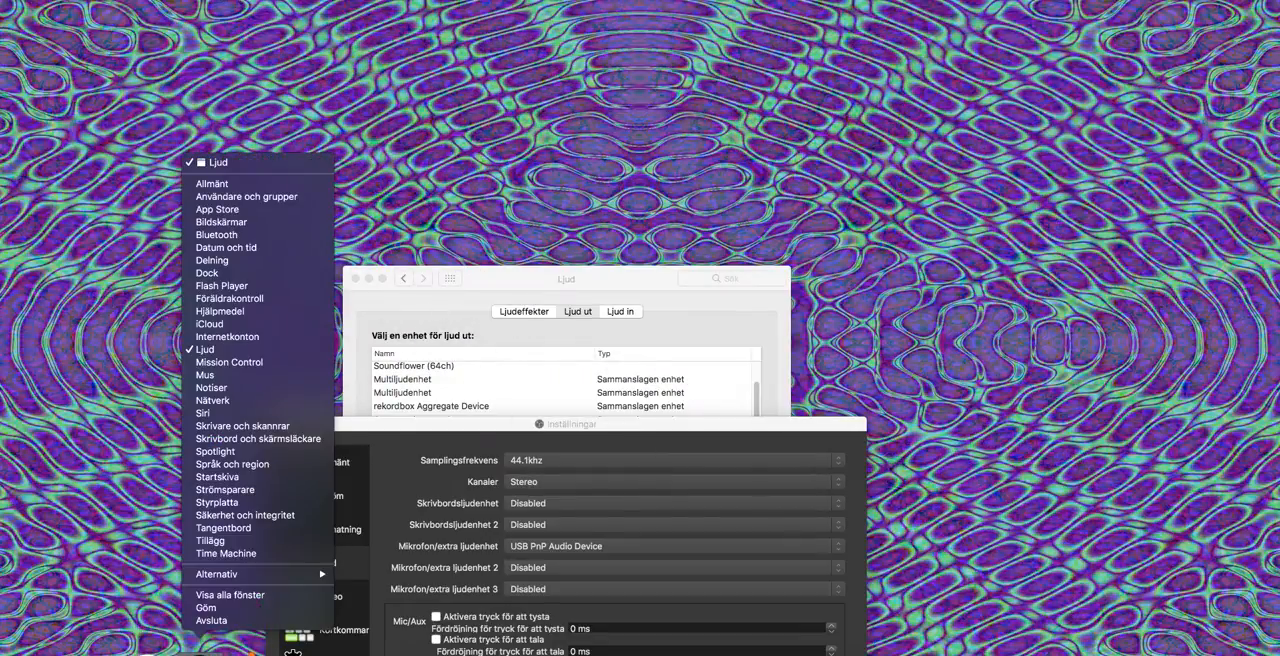
click(235, 349)
drag(547, 281, 537, 113)
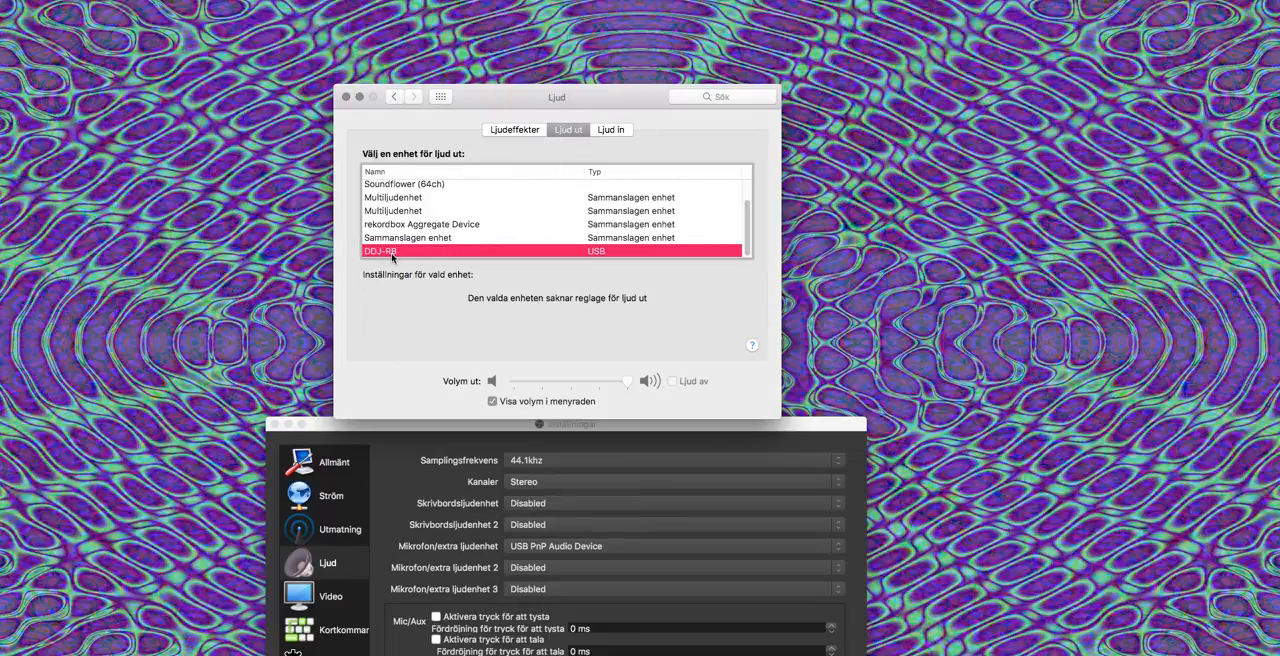
click(618, 132)
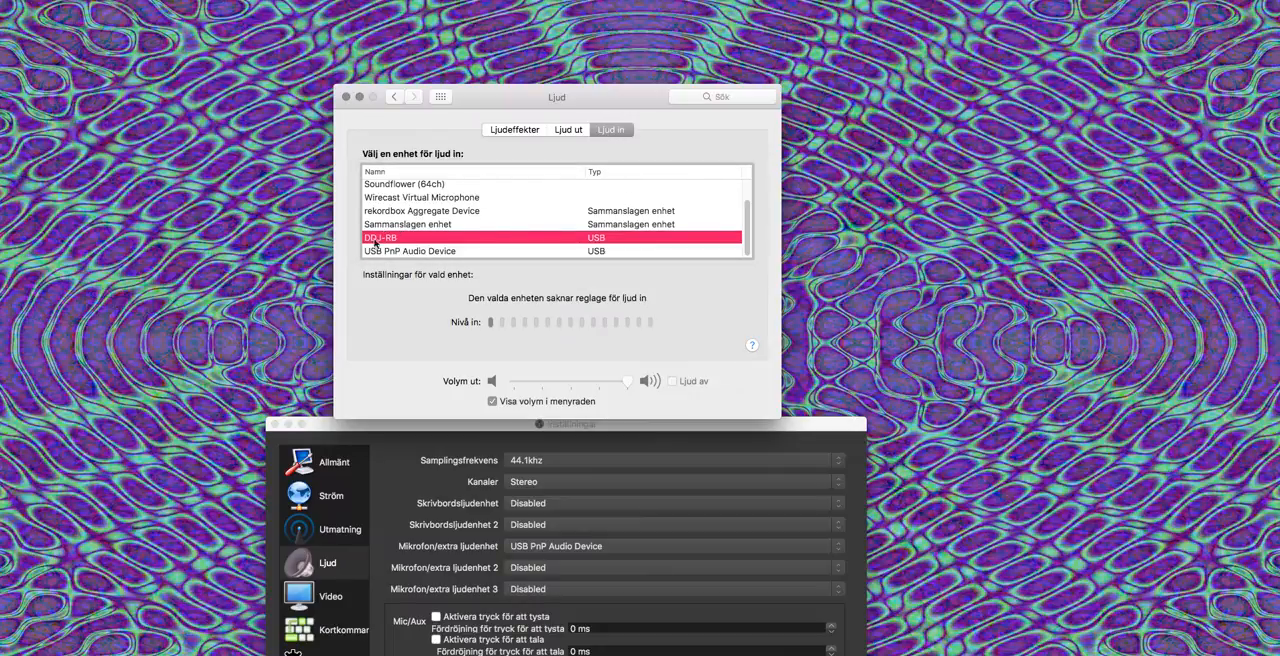
mouse_move(627, 385)
click(360, 97)
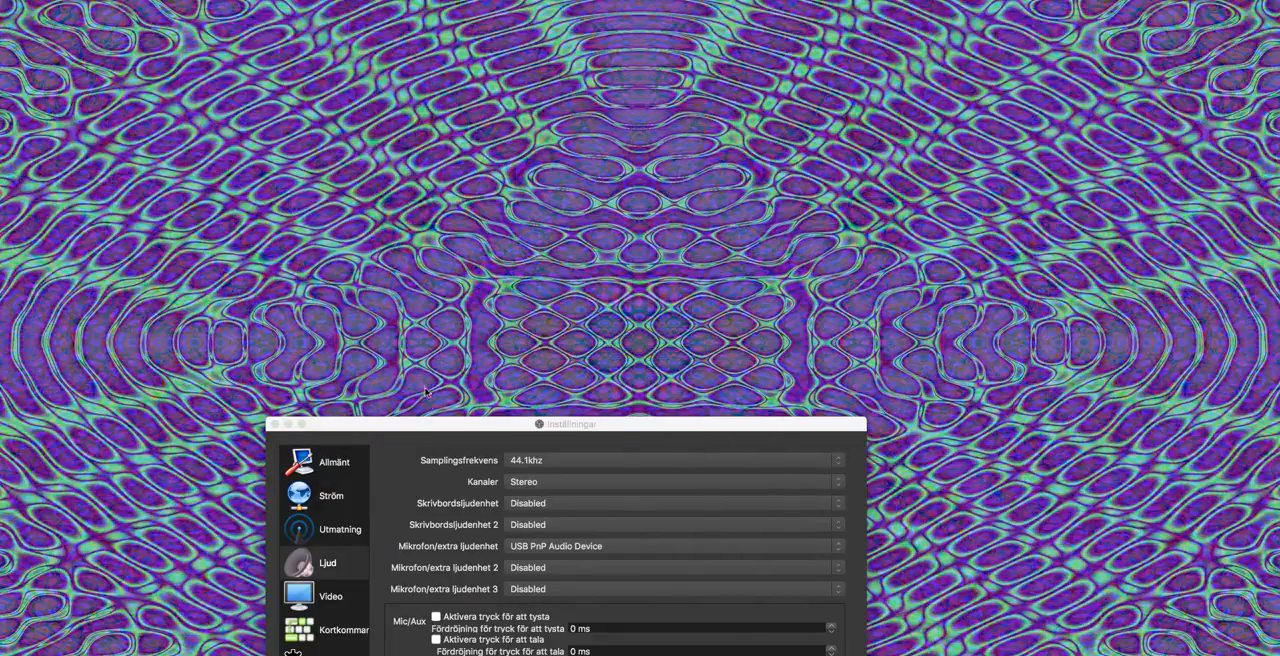
Step: Bring the OBS settings window forward, move it slightly upward and close it
click(427, 424)
drag(427, 424, 435, 384)
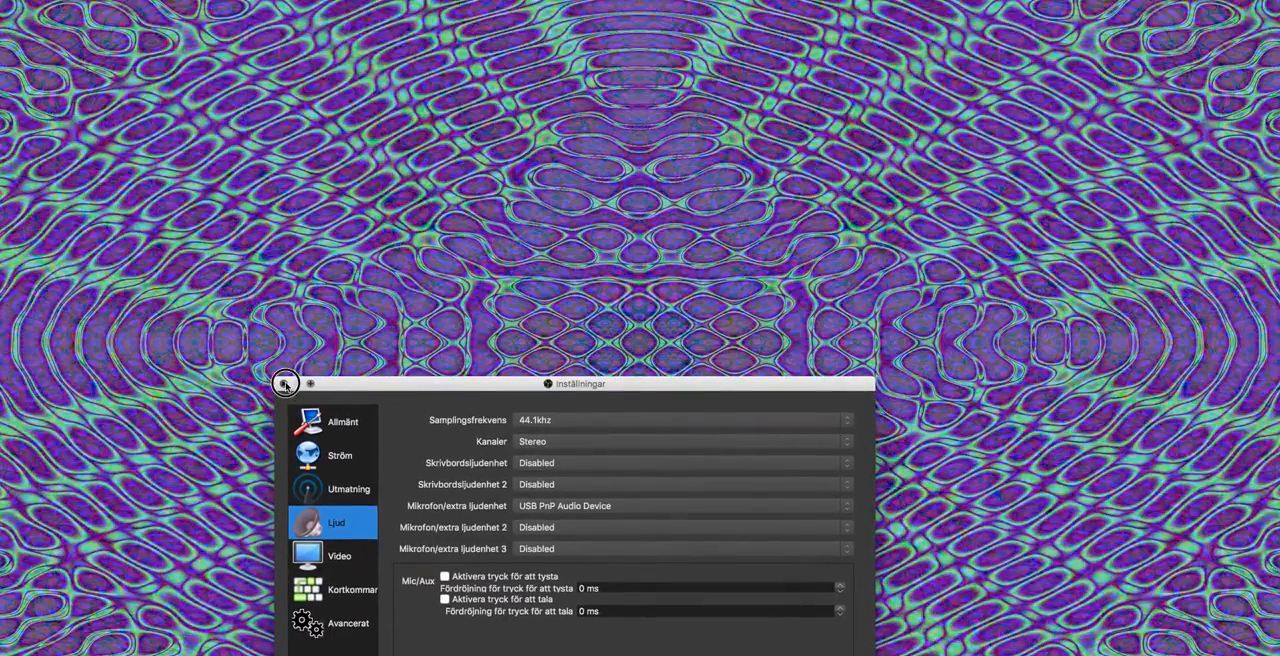
click(283, 383)
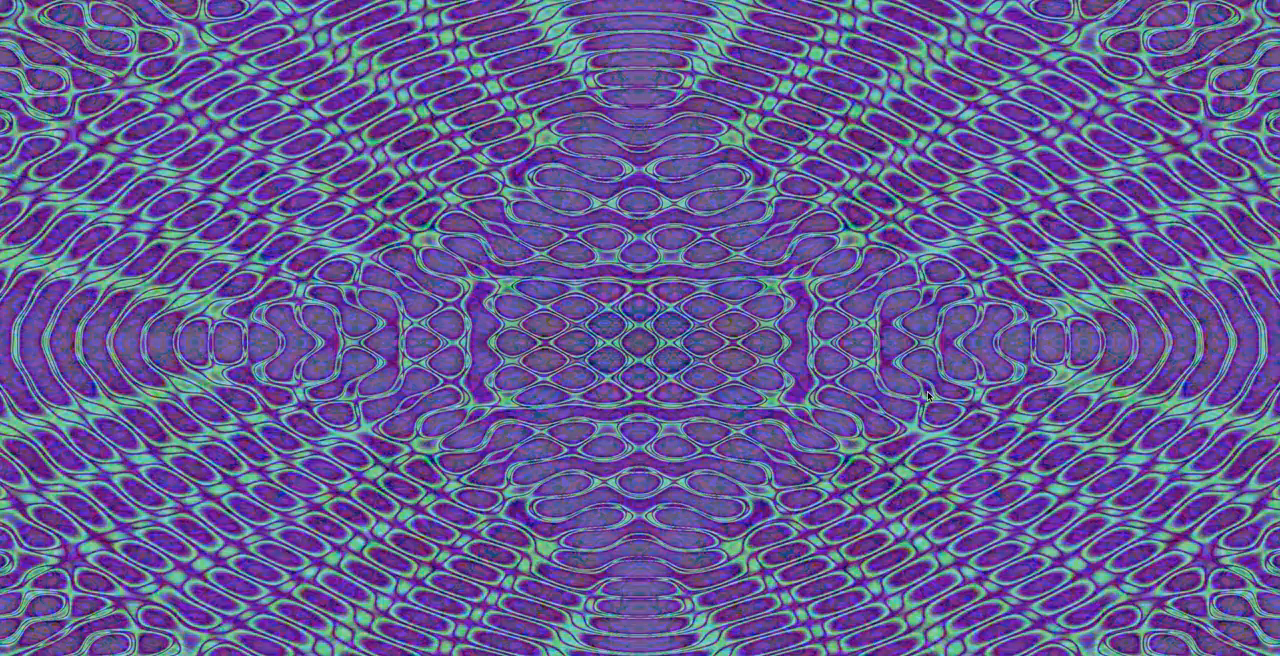